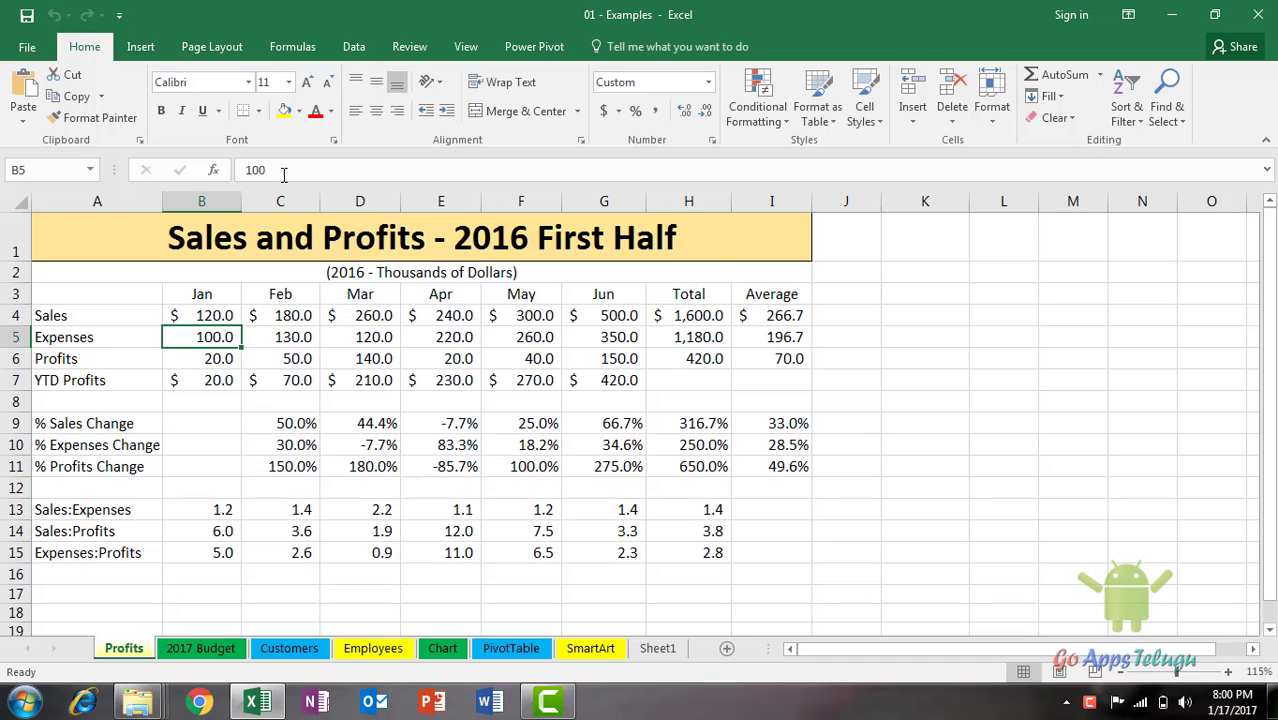
click(1073, 315)
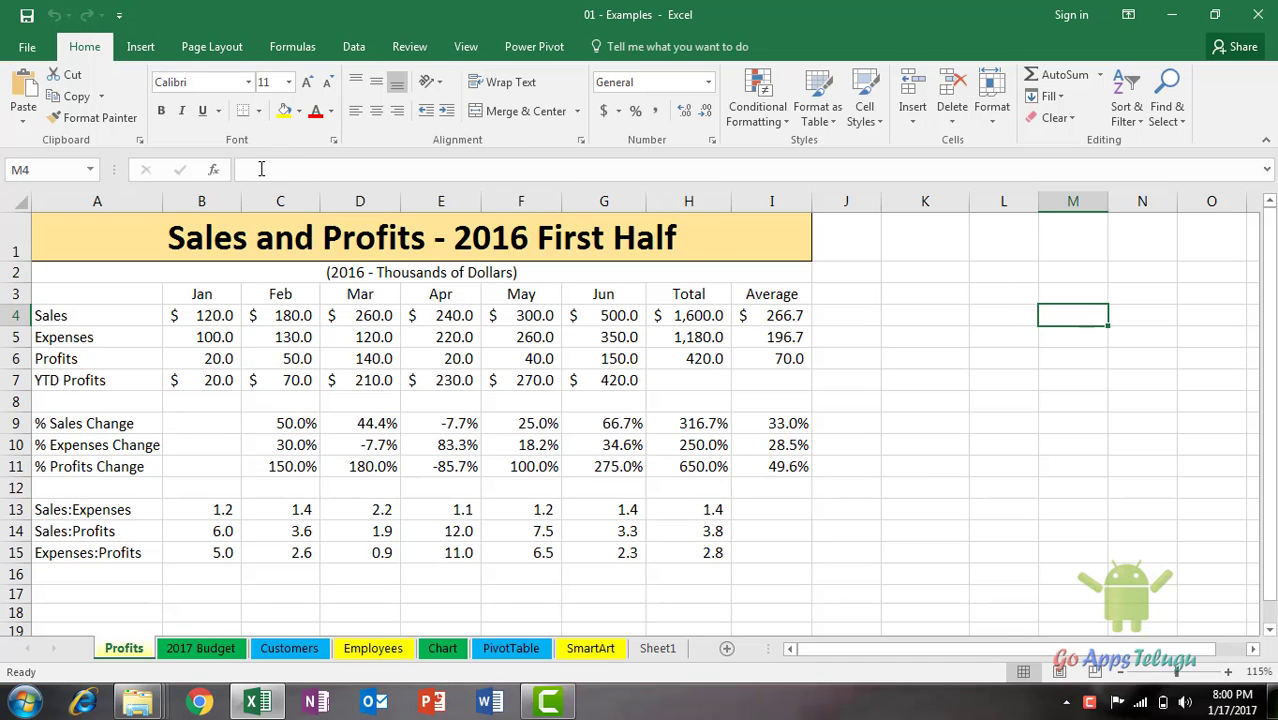
click(250, 168)
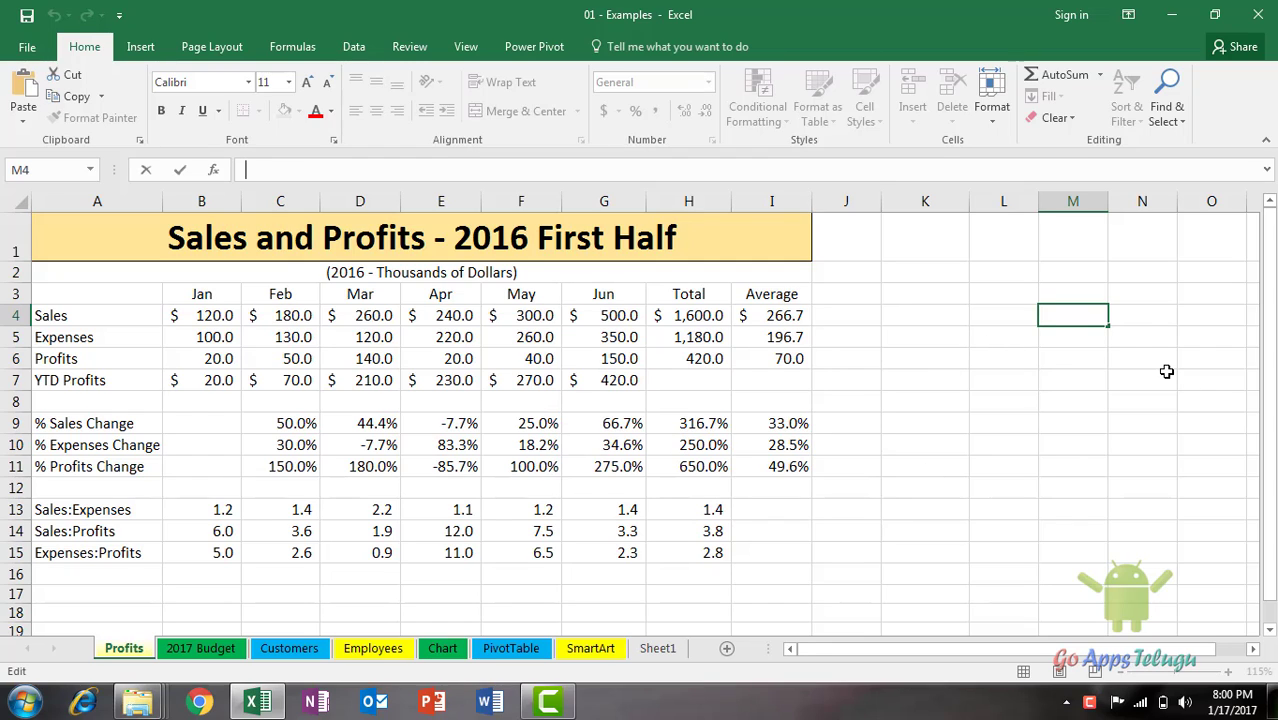
key(Return)
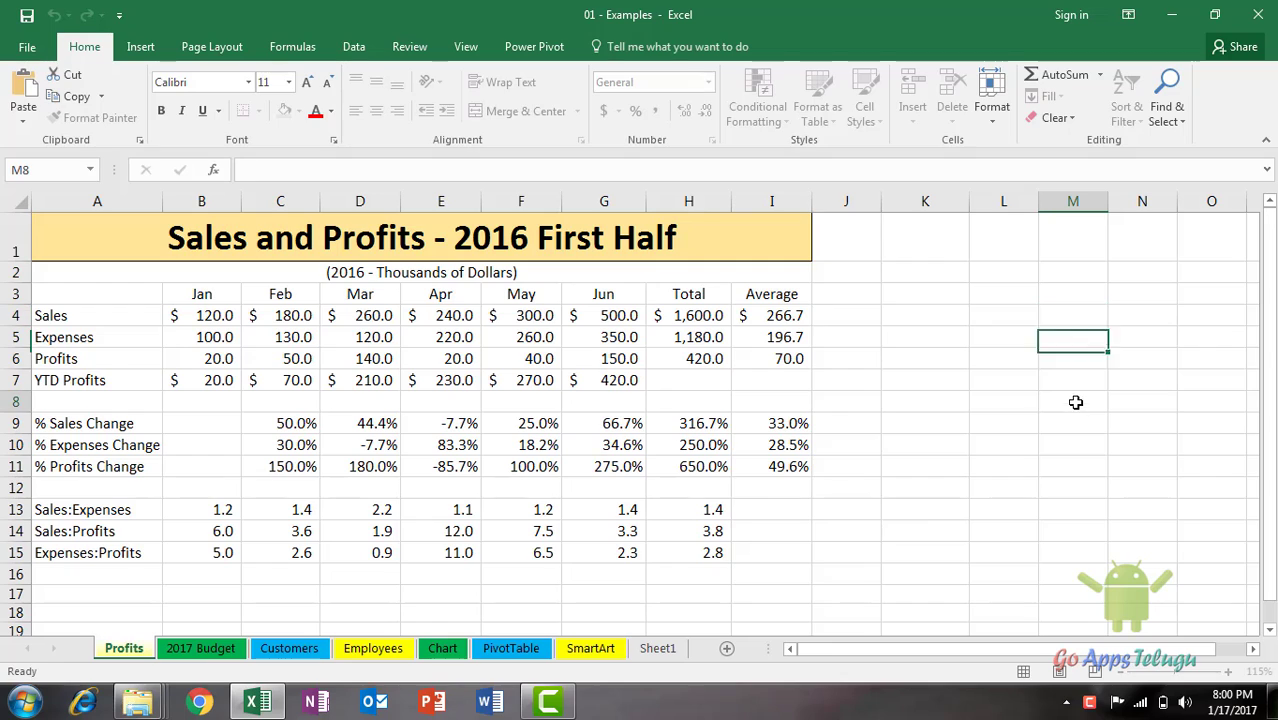
click(1052, 407)
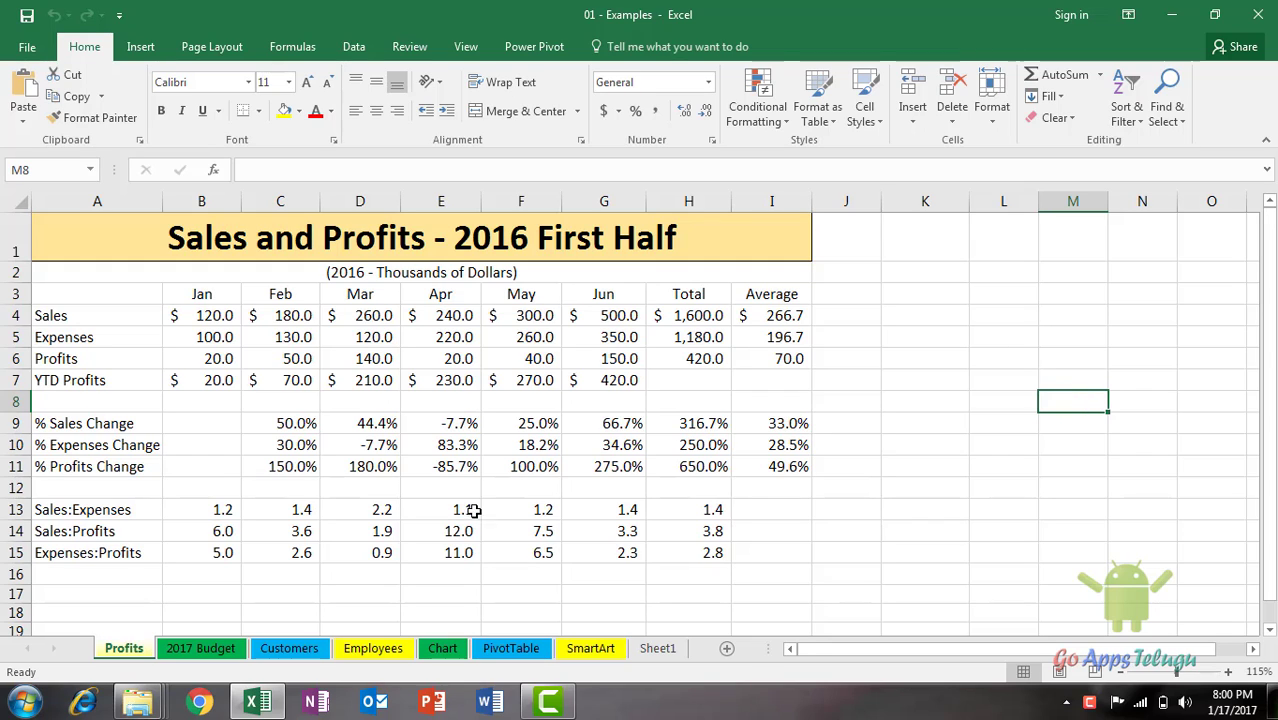
click(206, 337)
click(252, 250)
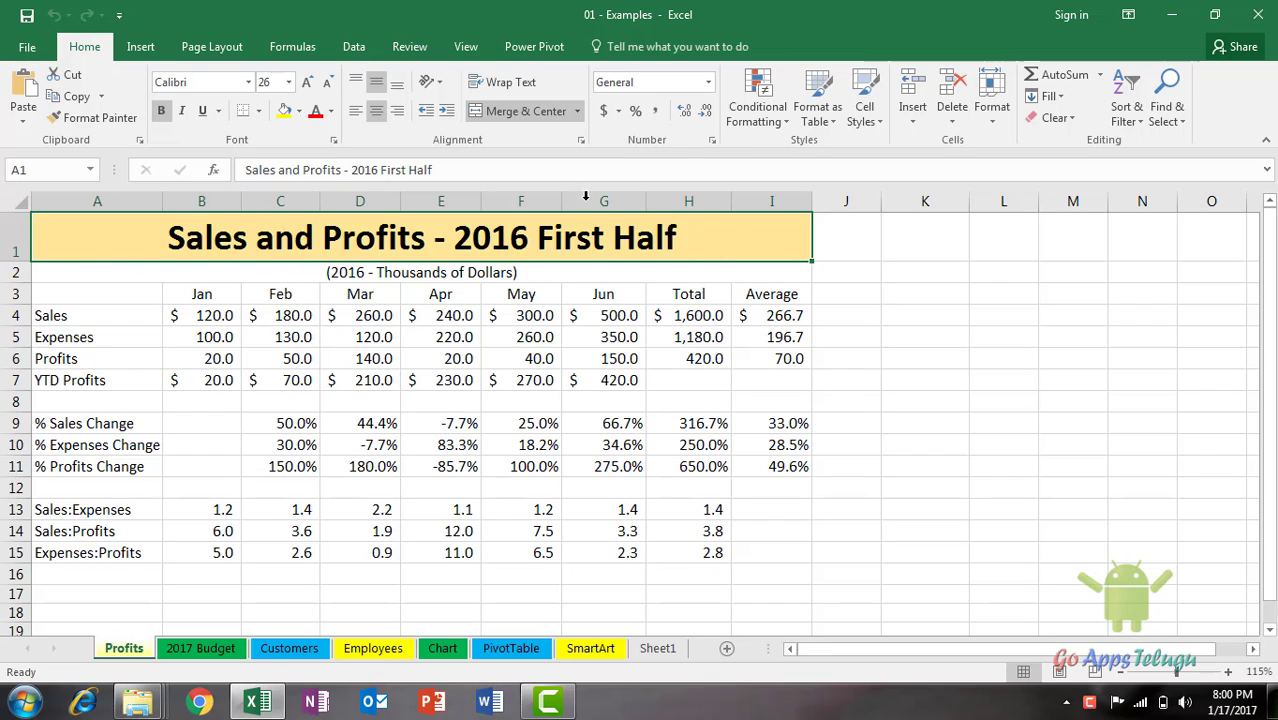
key(alt+h)
key(a)
key(l)
drag(432, 170, 240, 172)
click(454, 172)
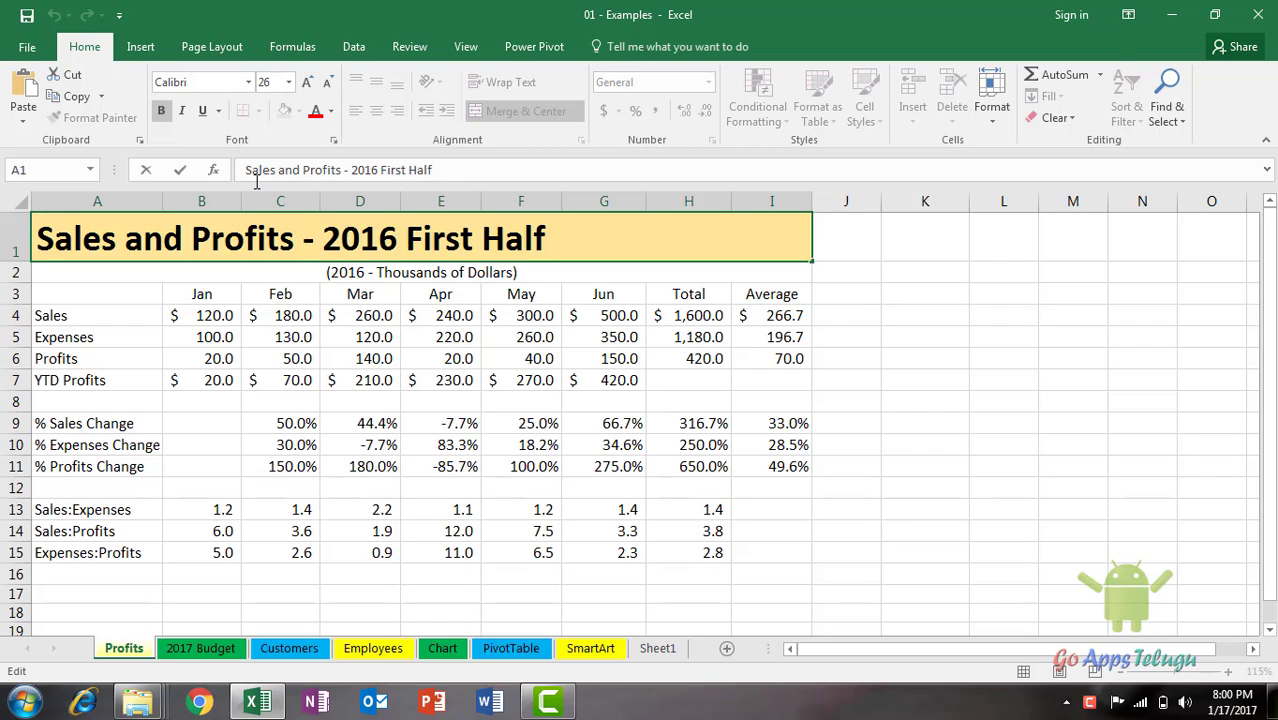
click(220, 315)
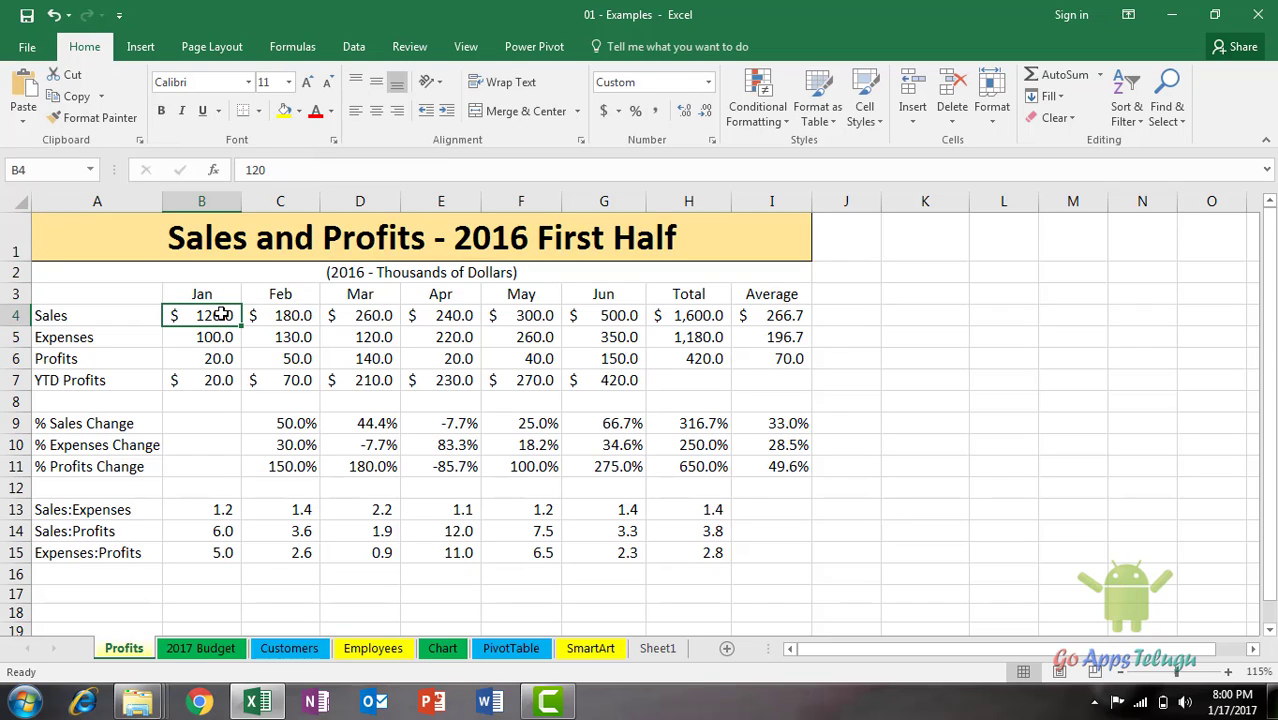
key(Return)
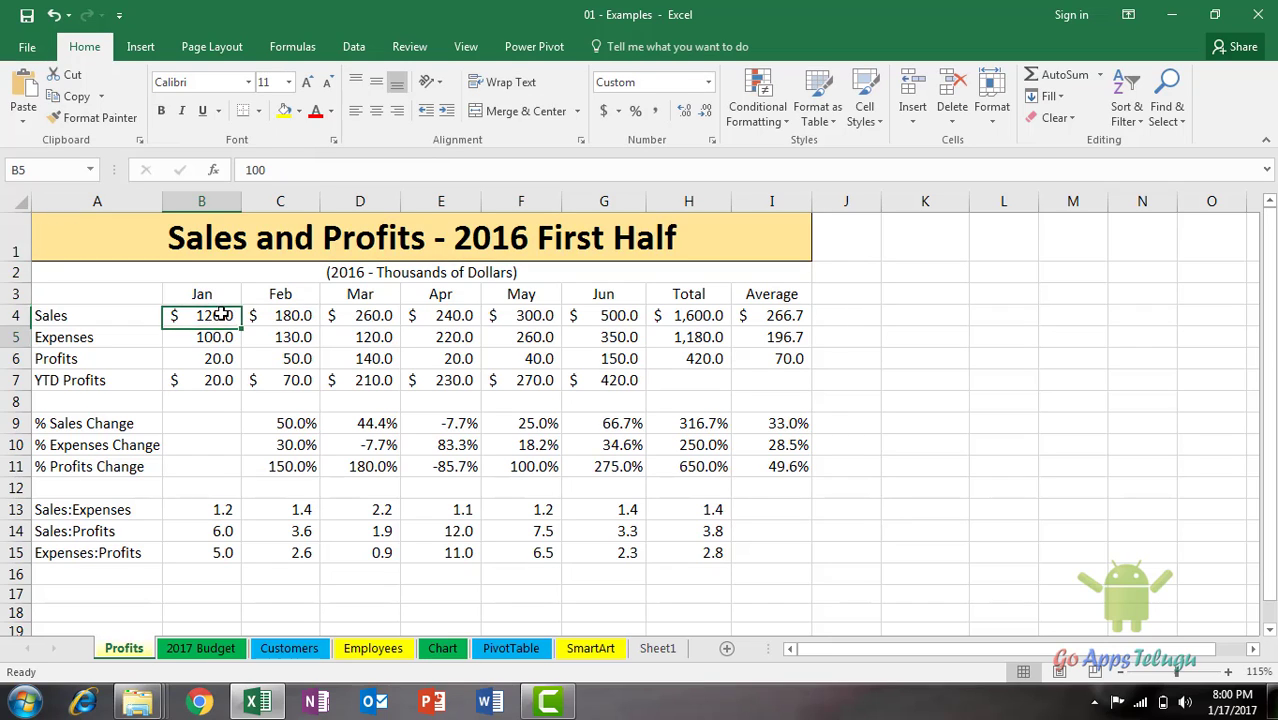
click(220, 315)
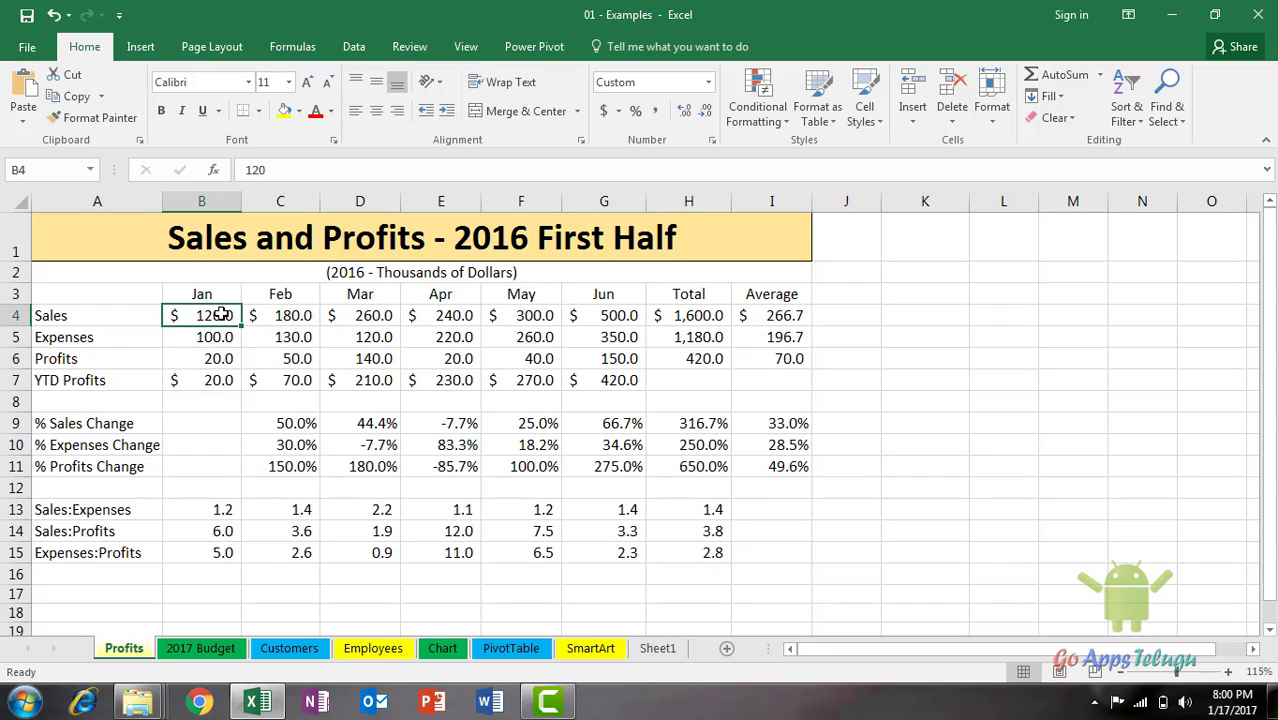
key(Return)
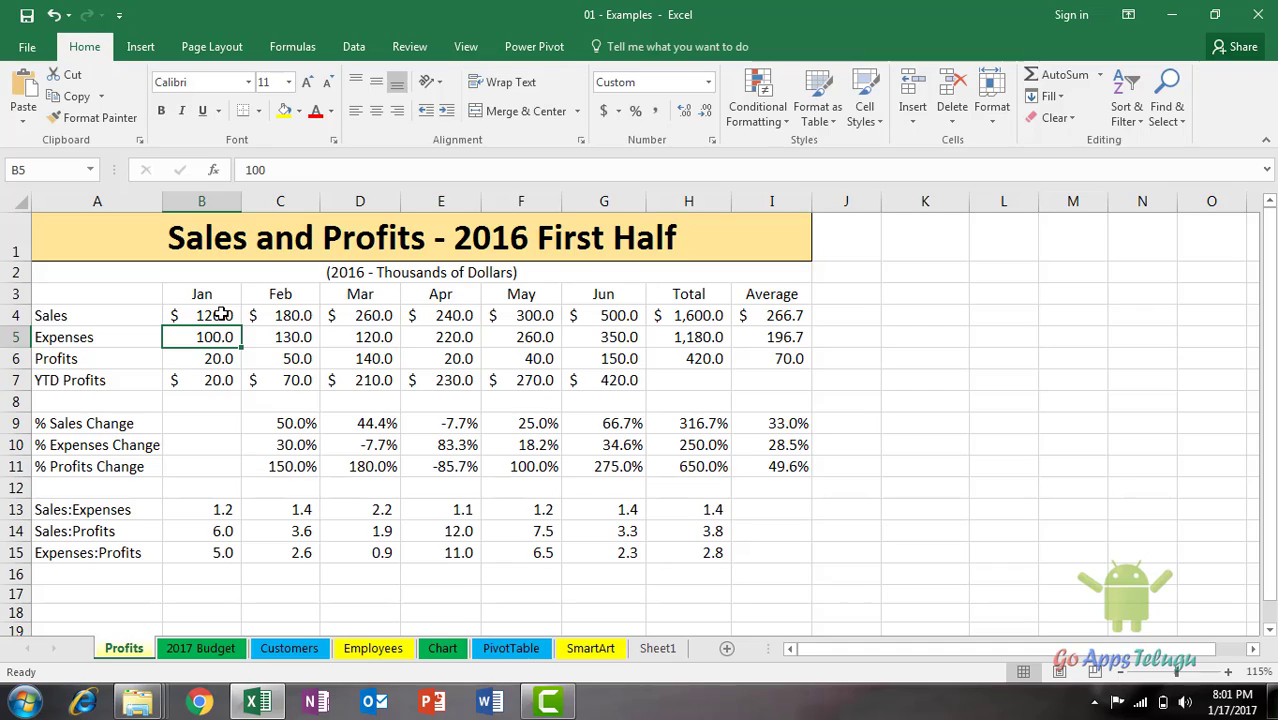
key(Return)
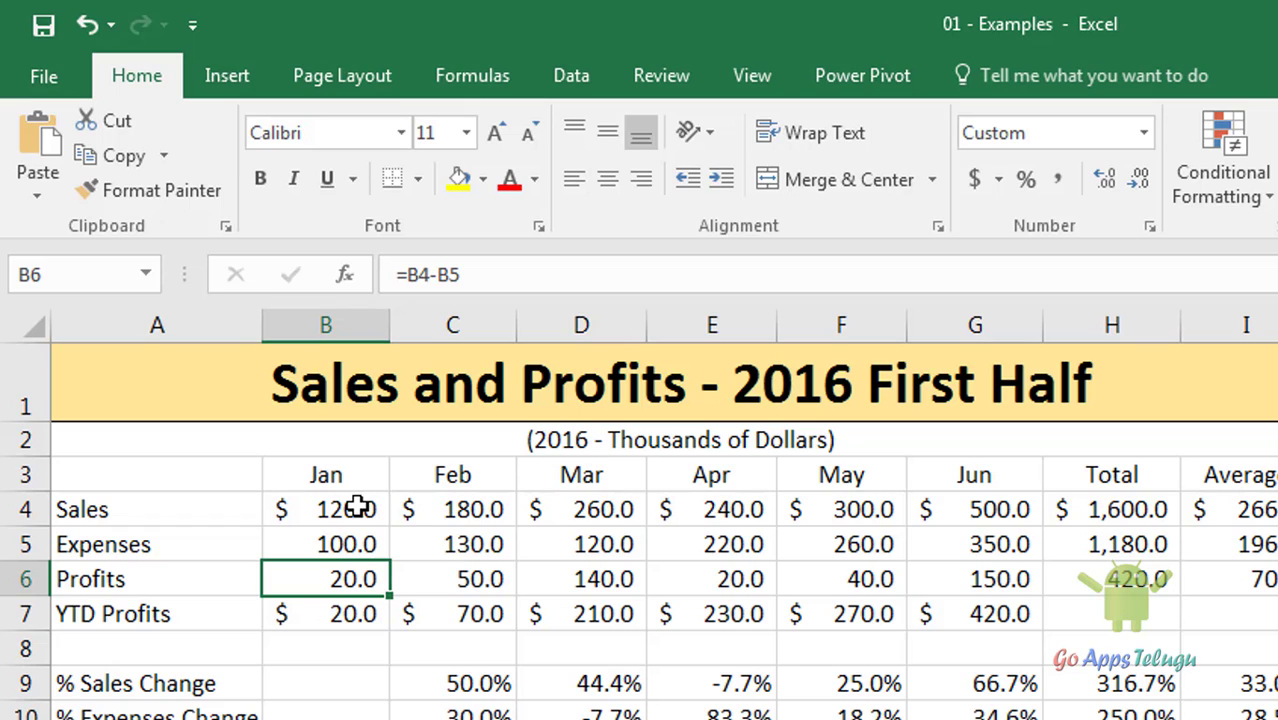
click(400, 612)
click(331, 581)
click(470, 576)
click(350, 574)
click(451, 275)
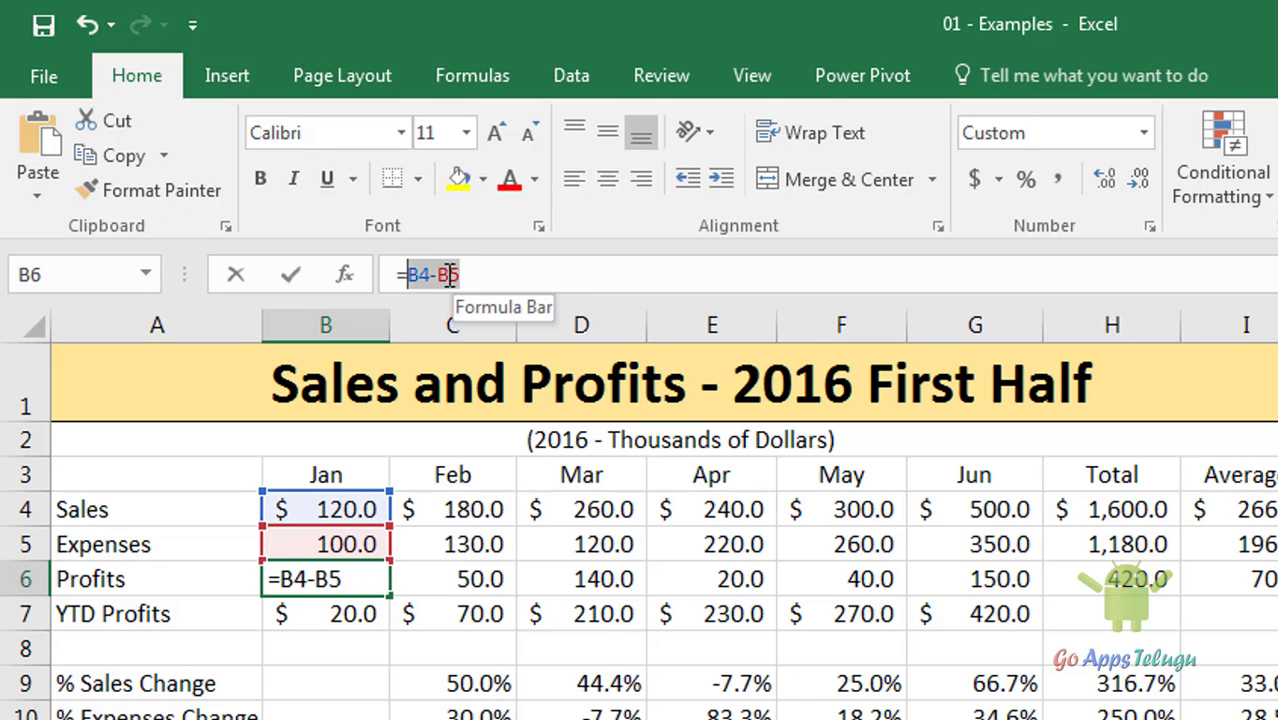
click(545, 580)
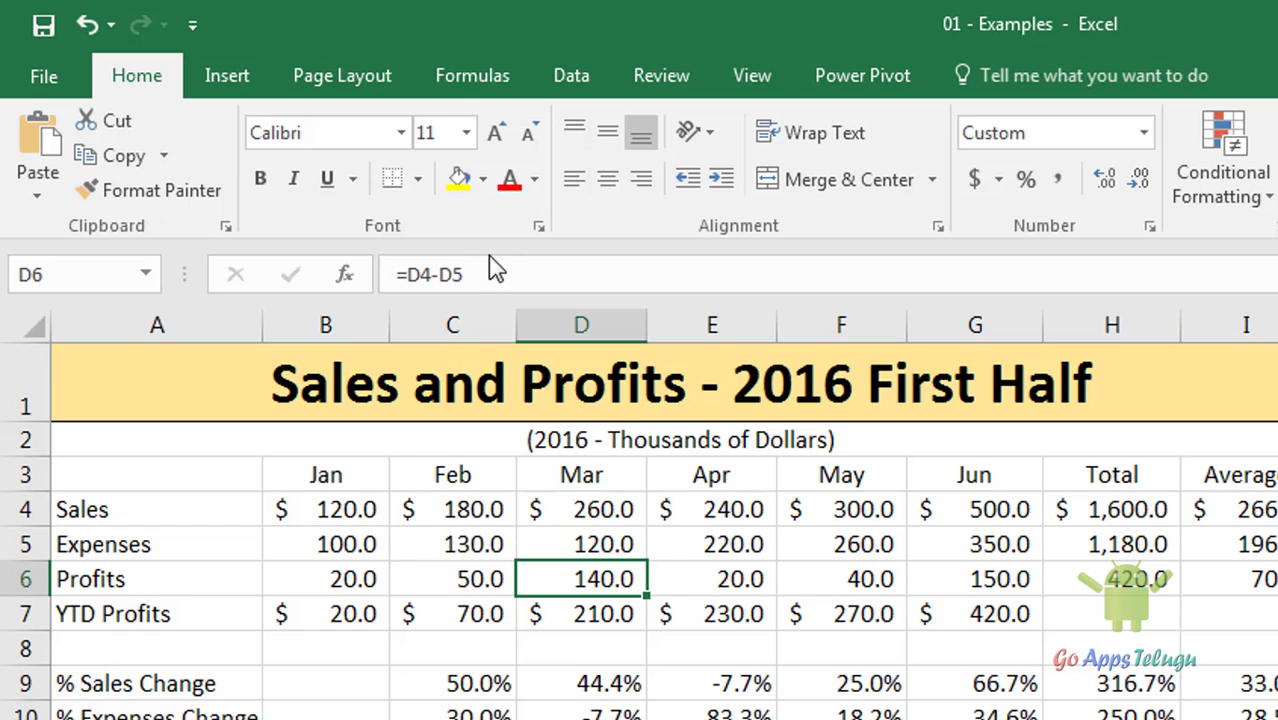
click(353, 579)
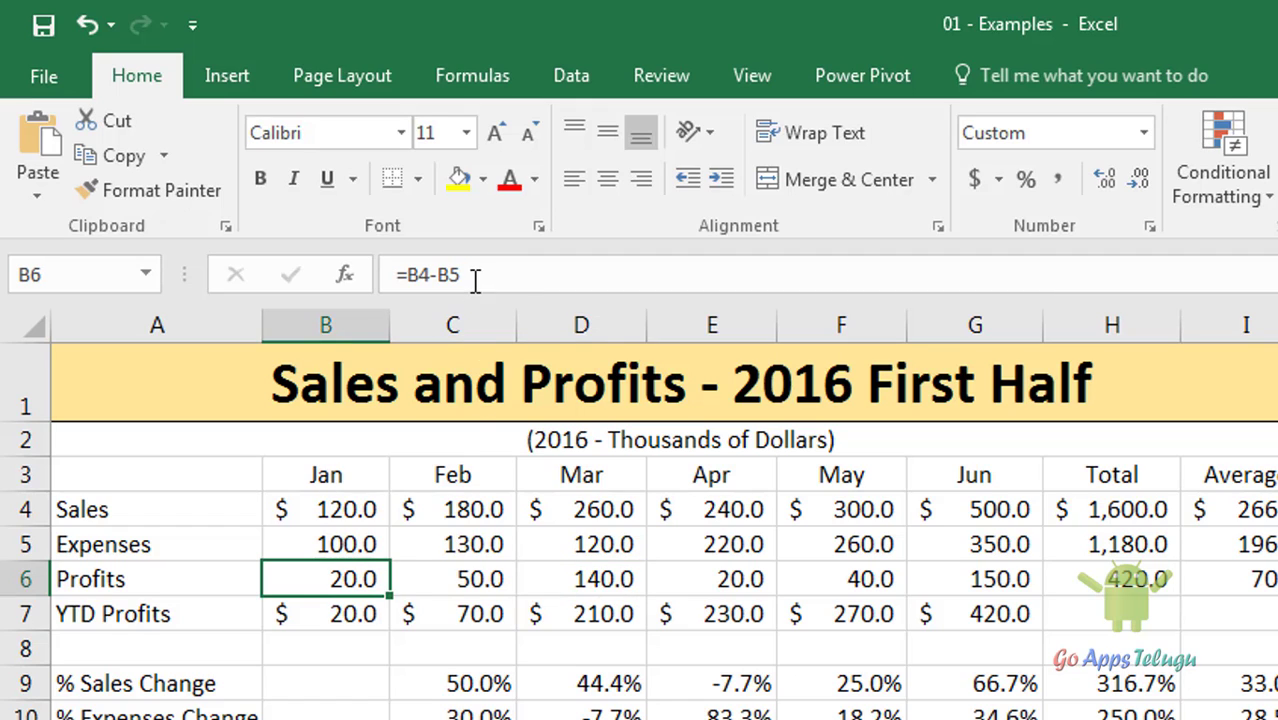
click(566, 278)
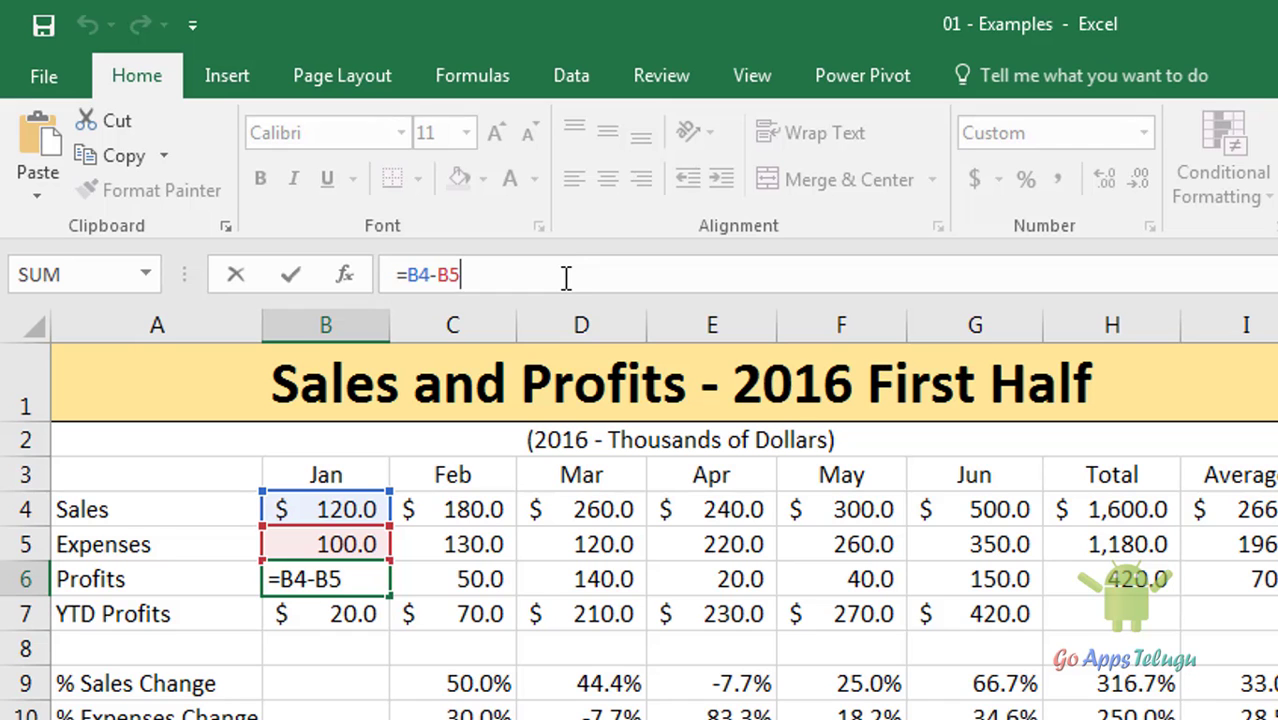
key(Return)
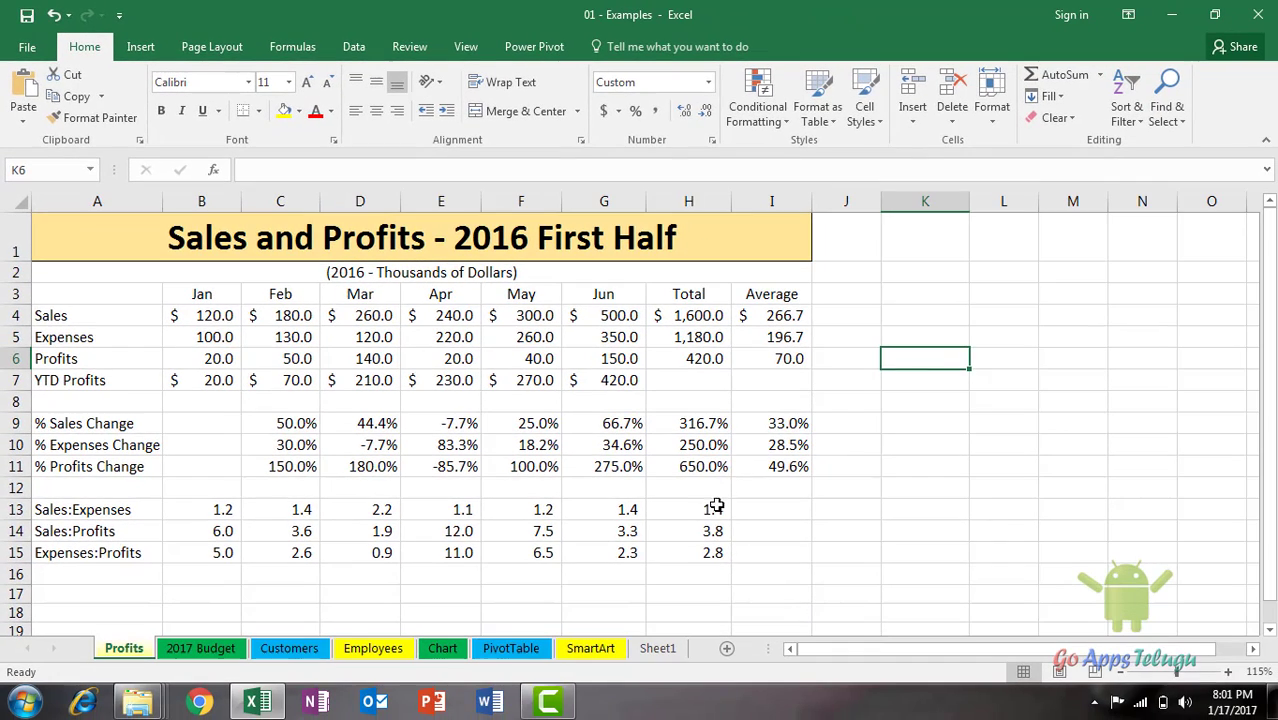
click(707, 511)
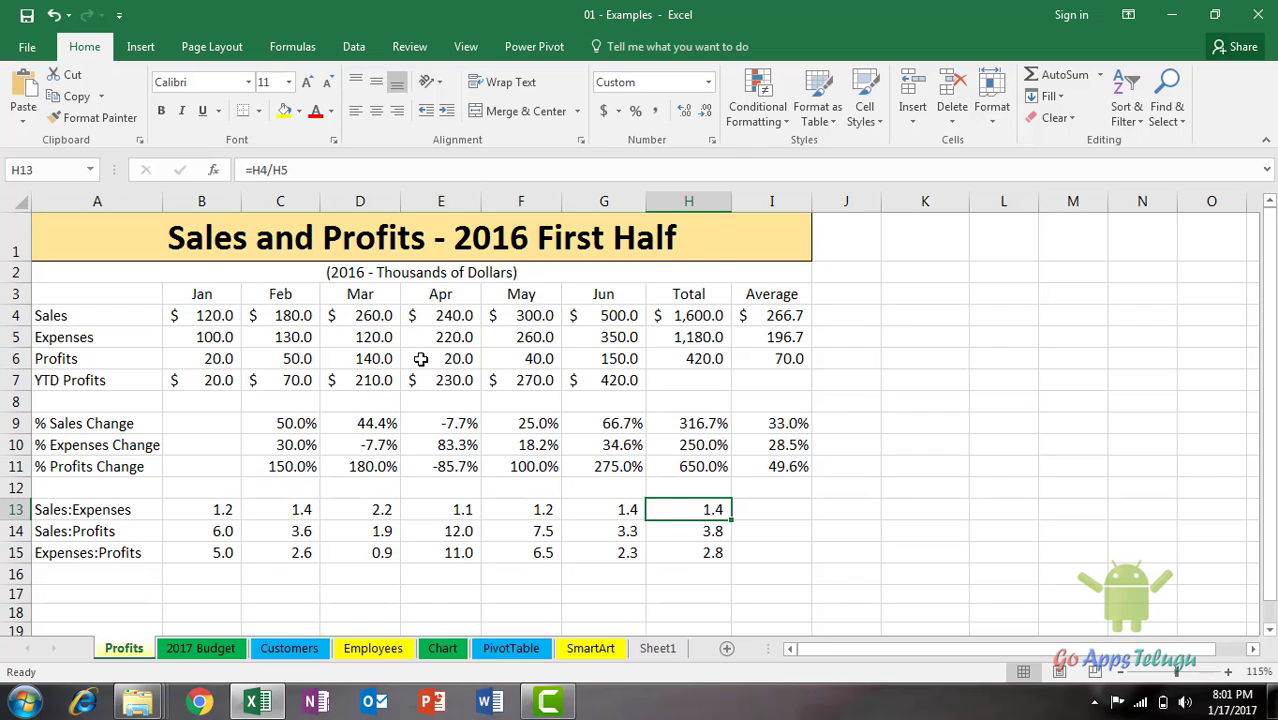
click(408, 234)
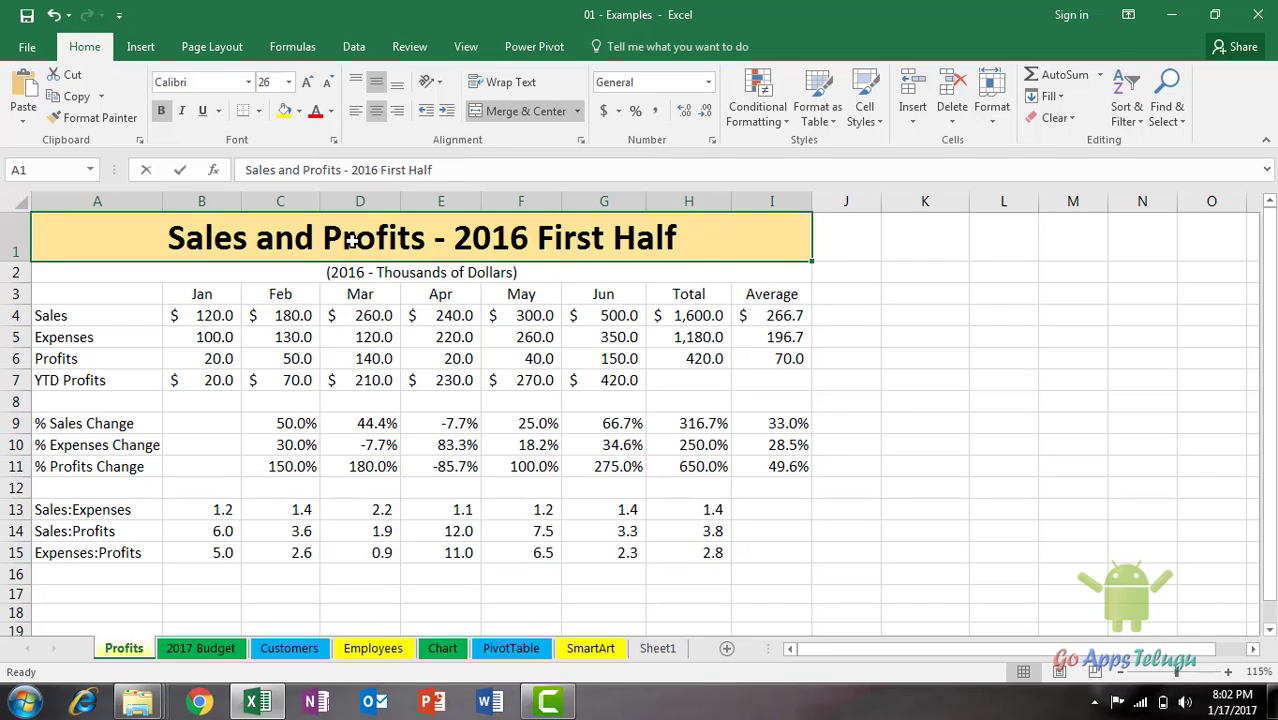
text(sales)
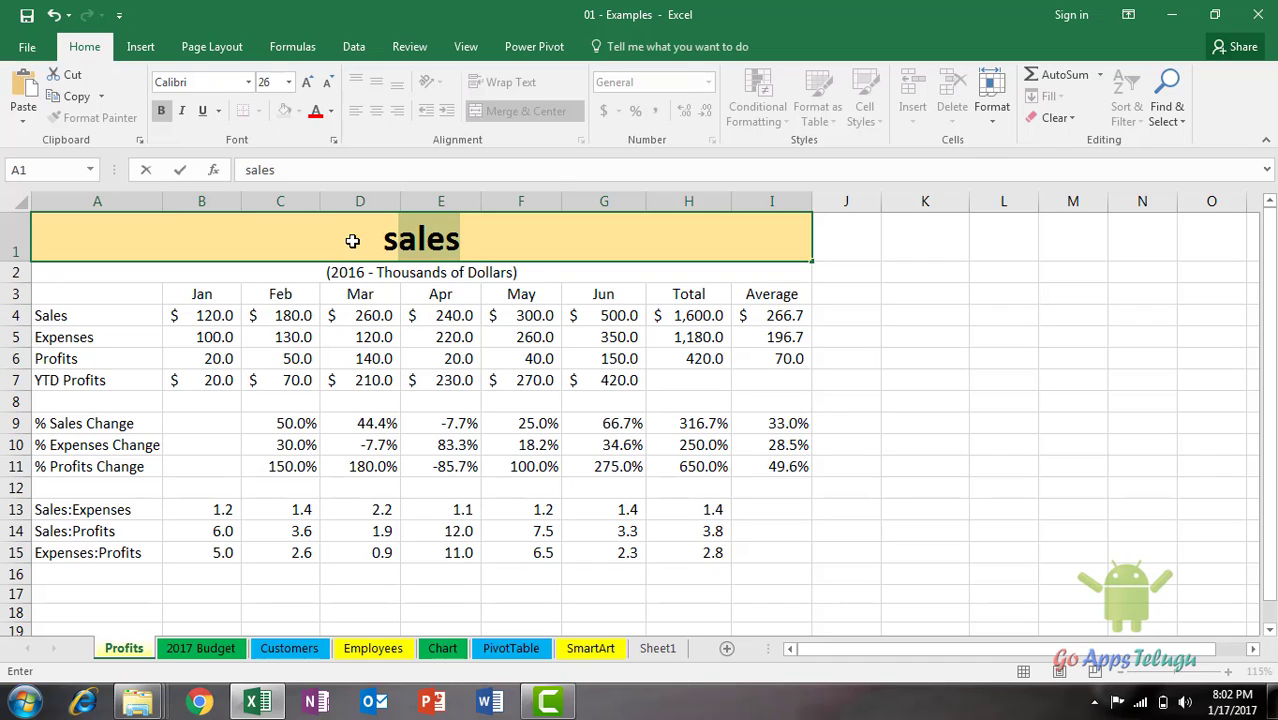
key(Escape)
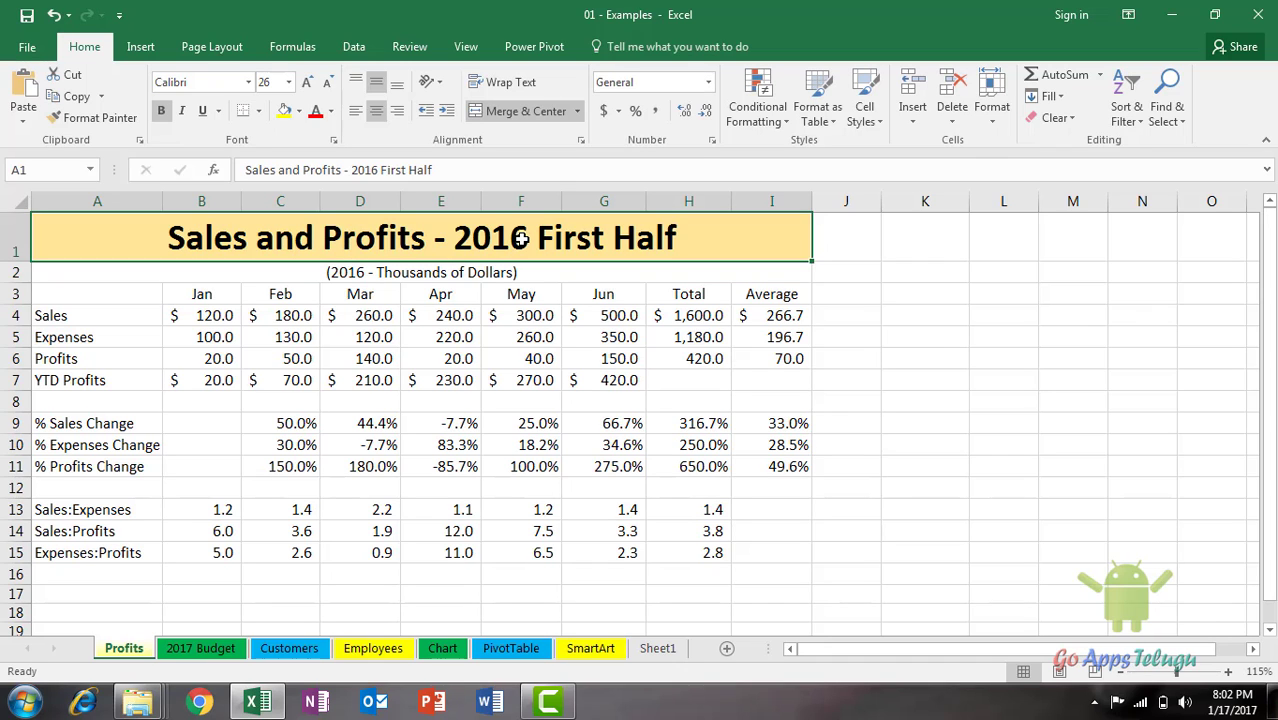
click(489, 171)
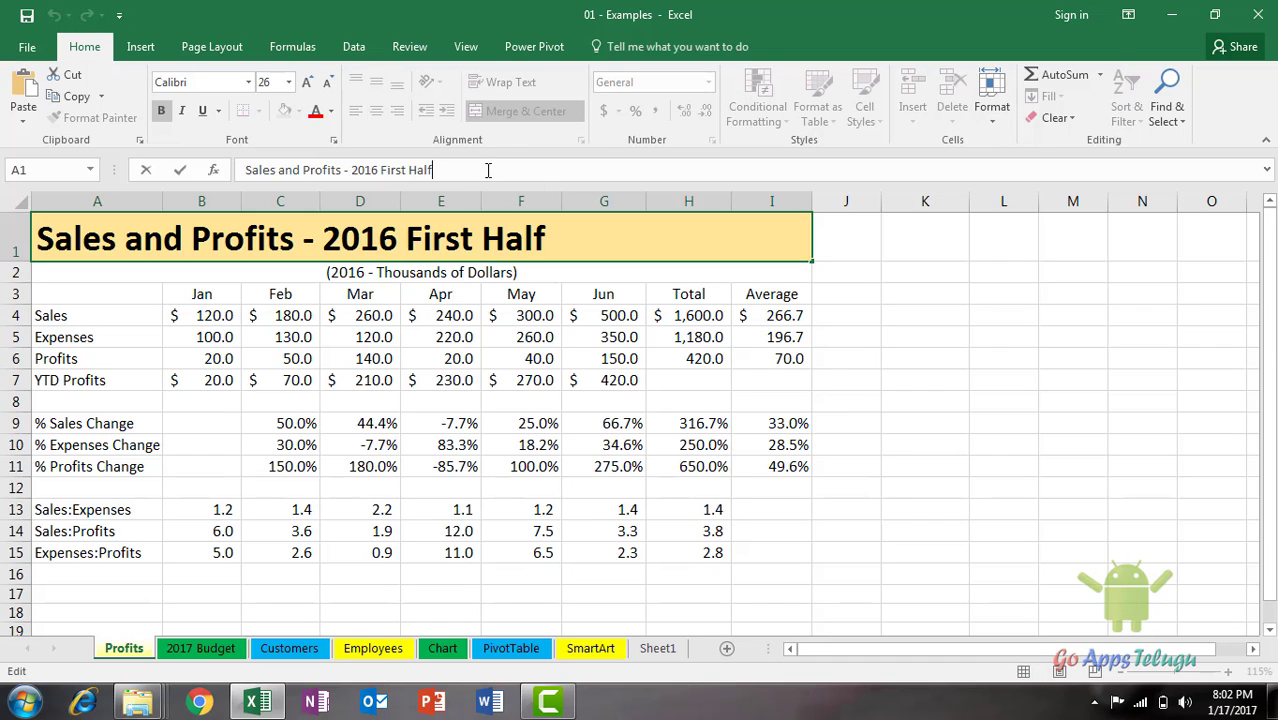
text(ssssssss)
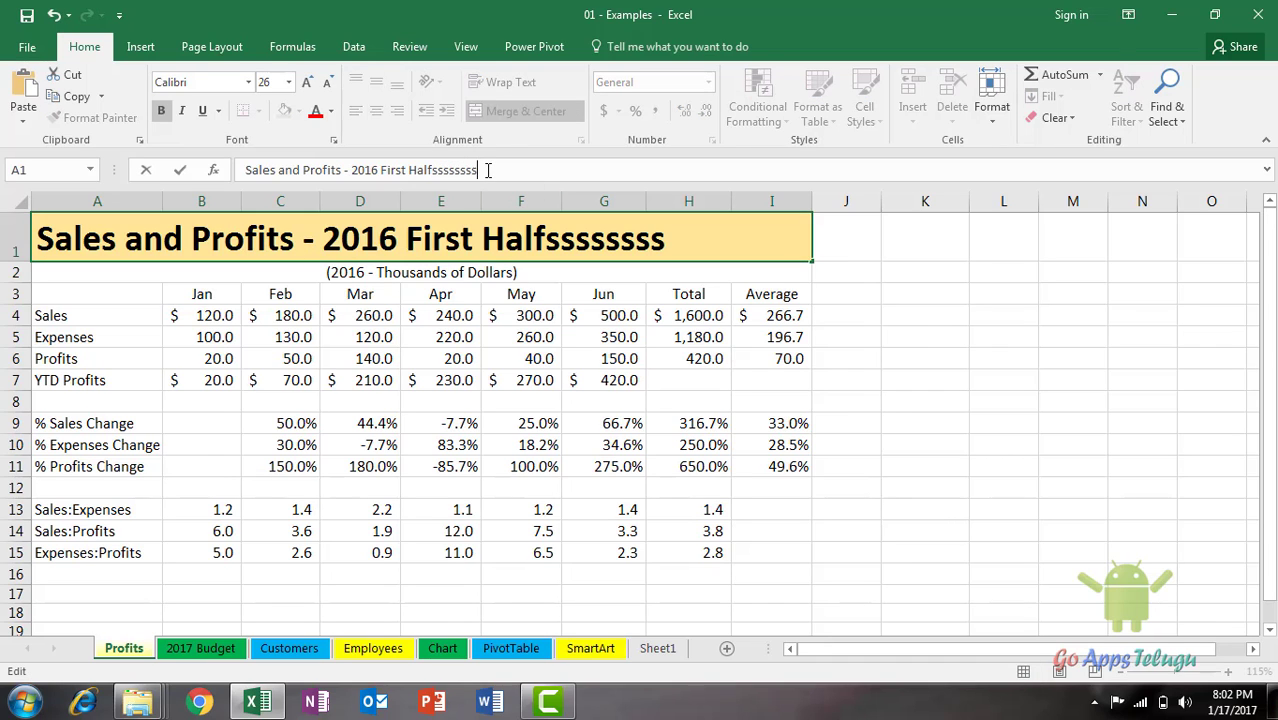
text(sssssss)
click(896, 427)
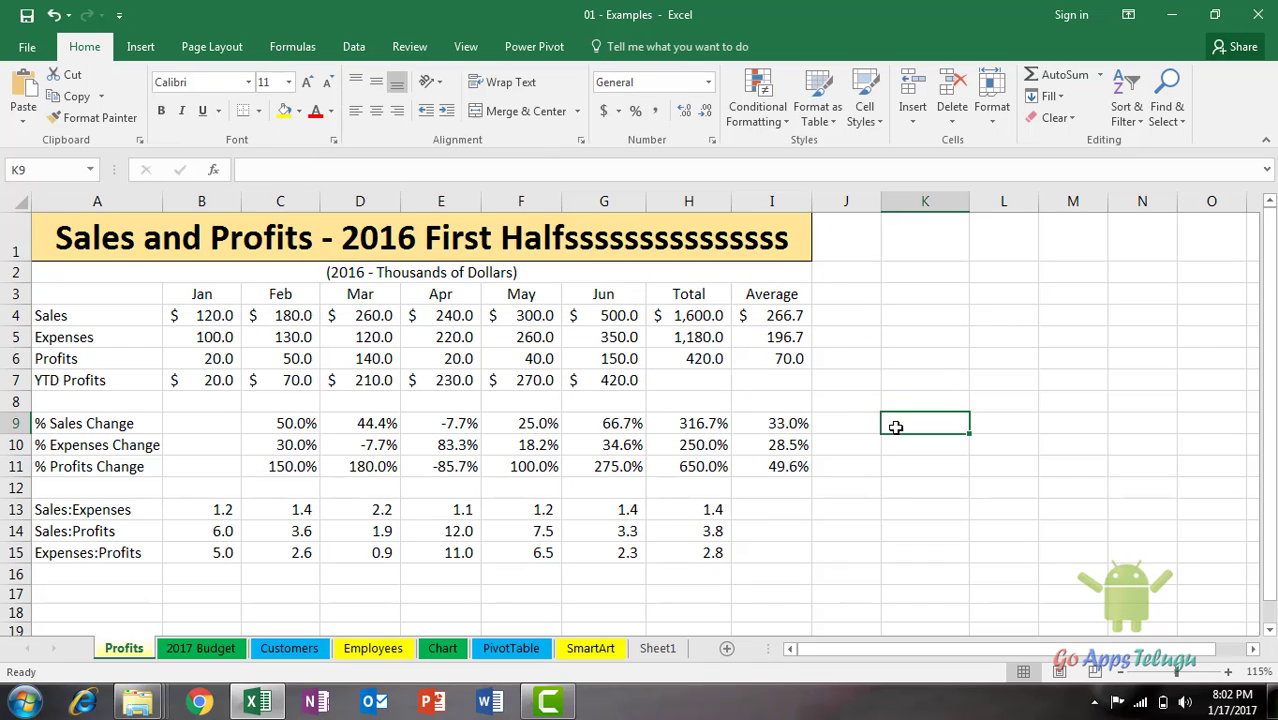
click(587, 255)
text(sales)
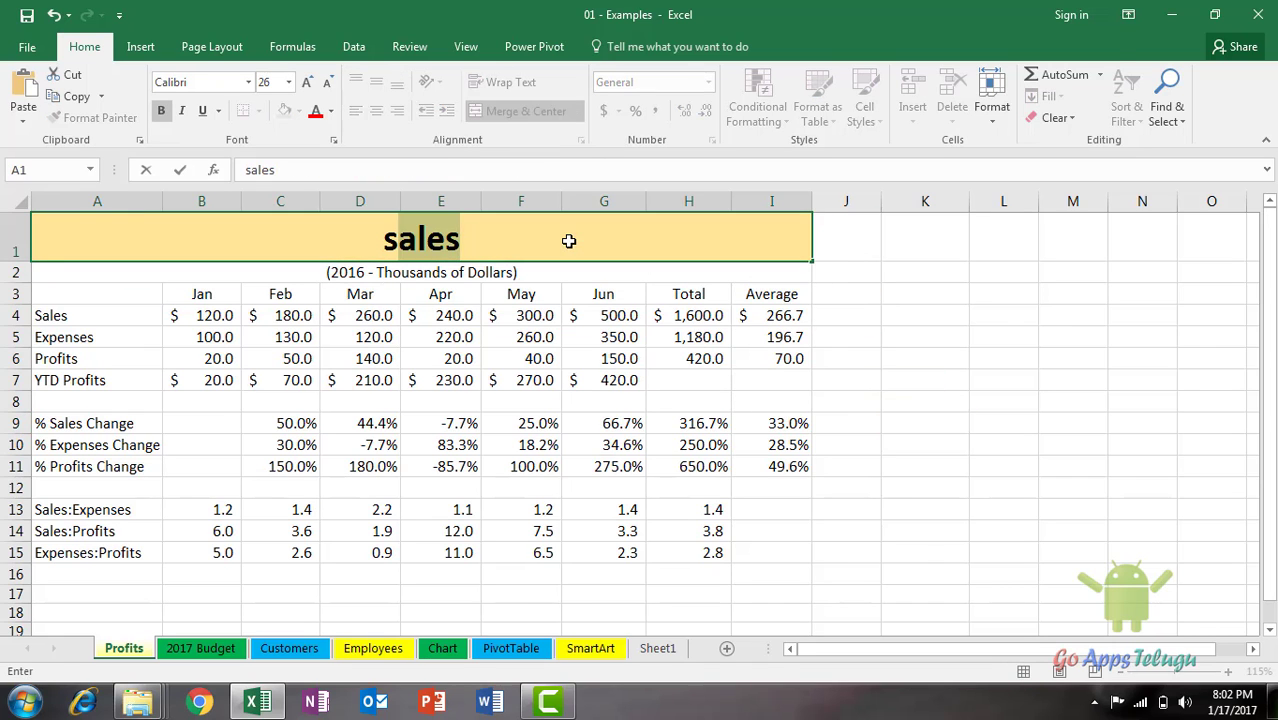
key(Escape)
key(ctrl+z)
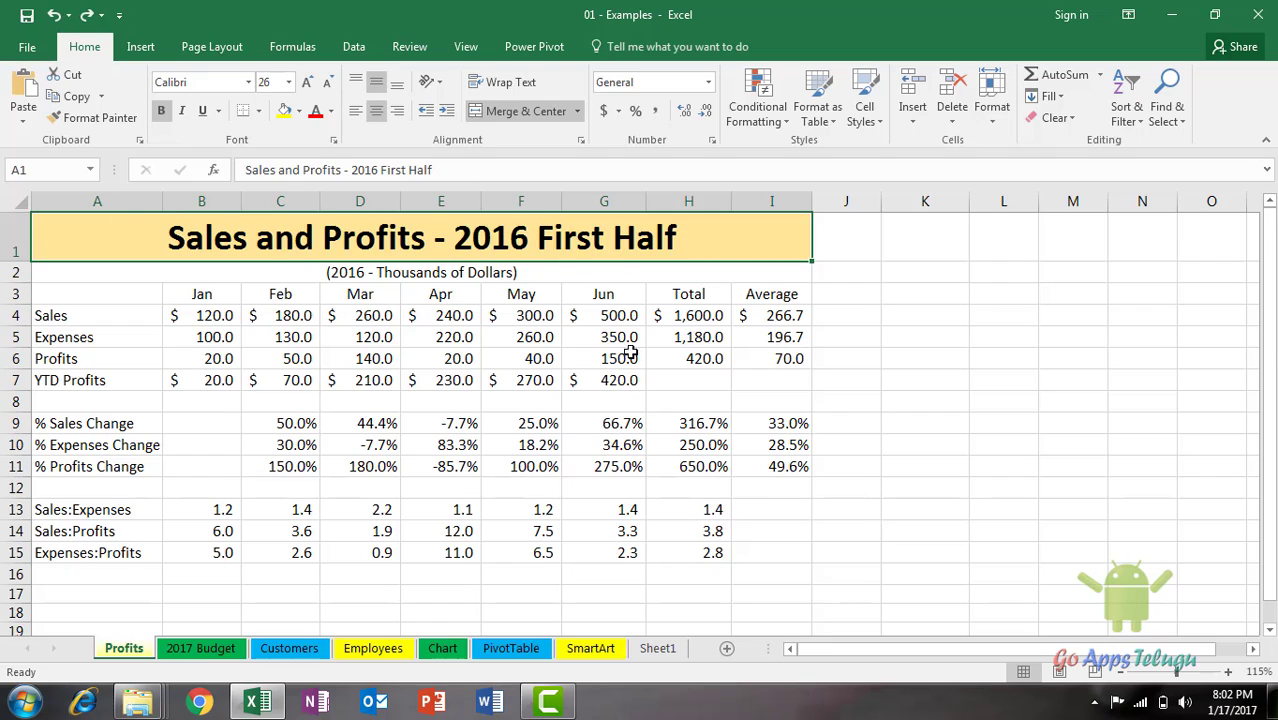
double_click(696, 235)
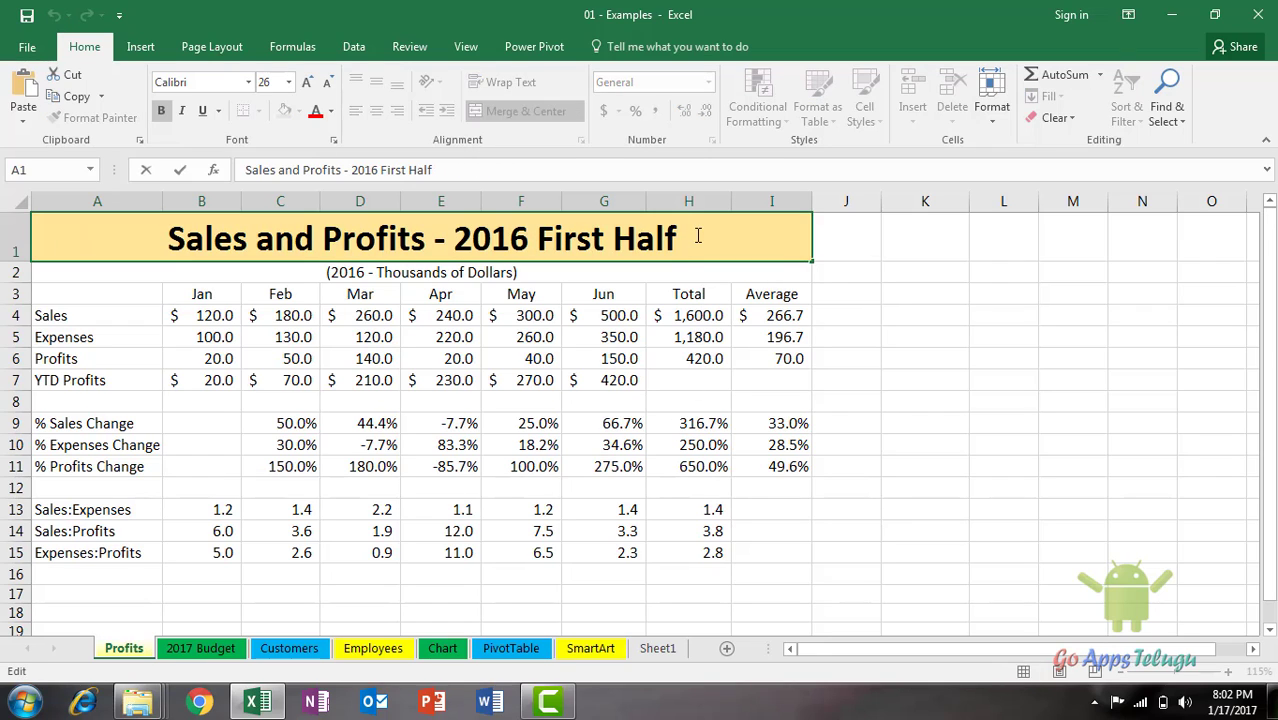
text(dddddddd)
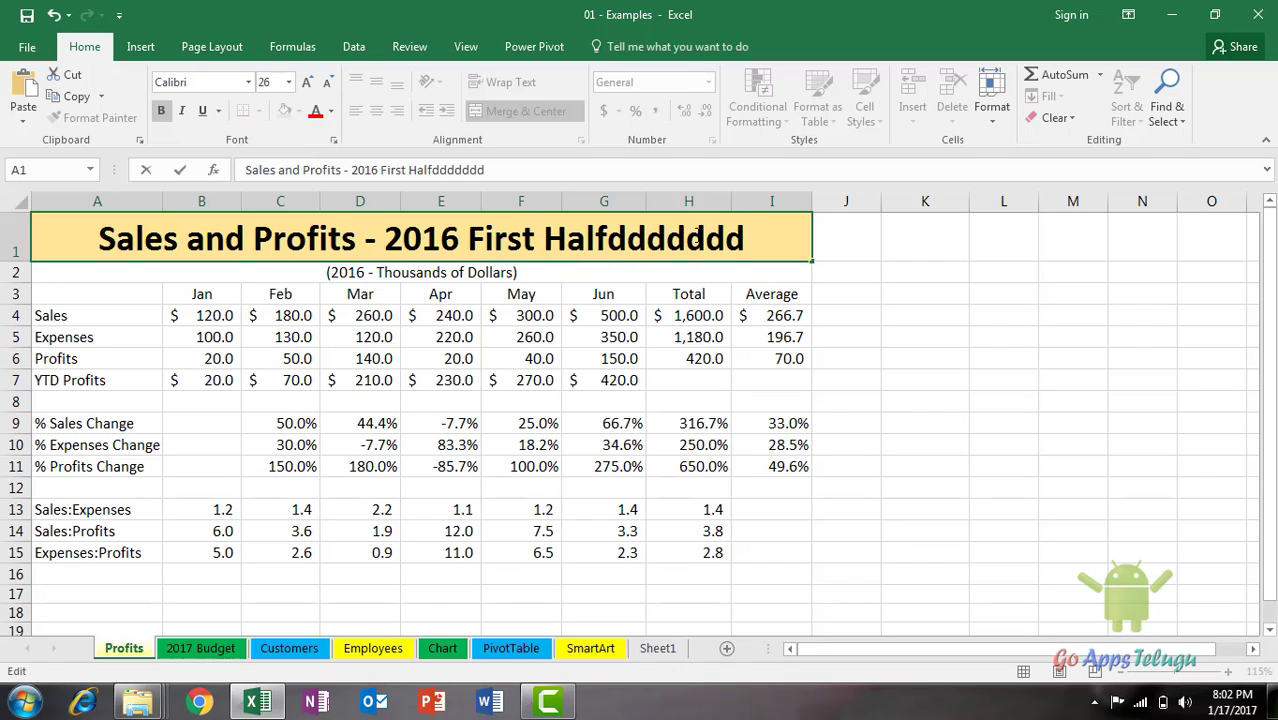
key(BackSpace)
key(BackSpace)
key(BackSpace)
key(BackSpace)
key(BackSpace)
key(BackSpace)
key(BackSpace)
key(BackSpace)
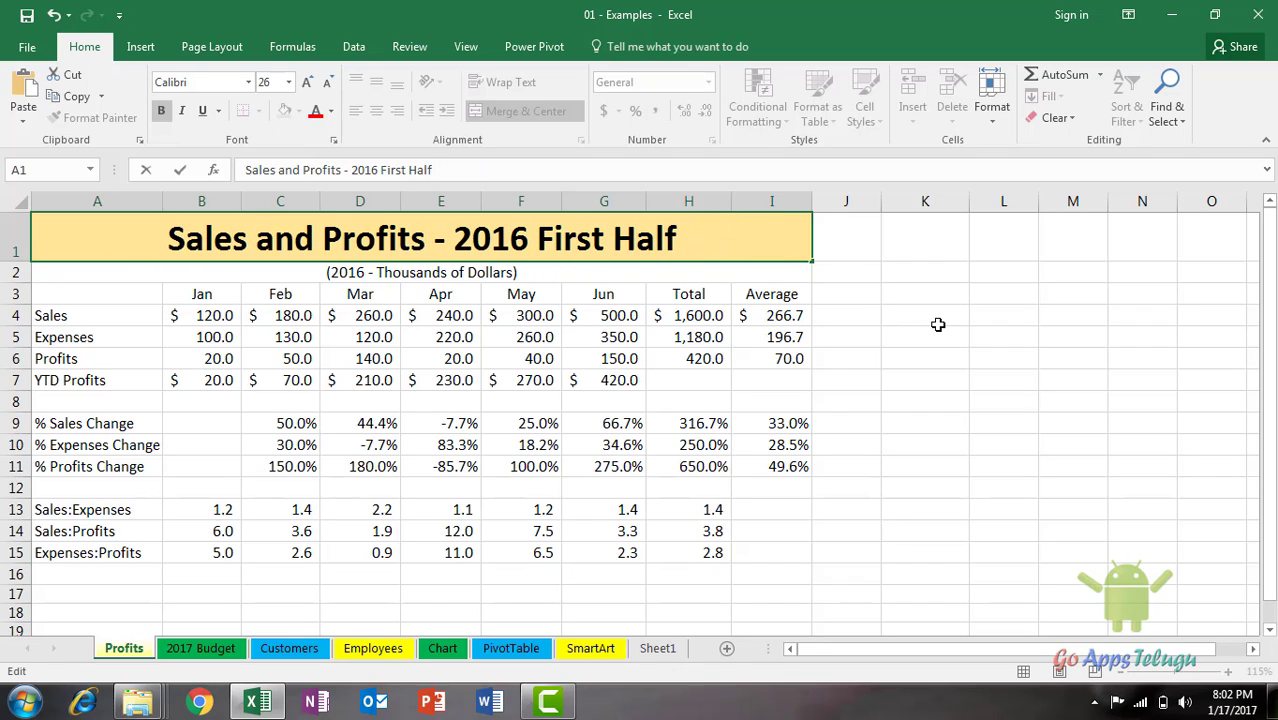
click(938, 324)
click(348, 166)
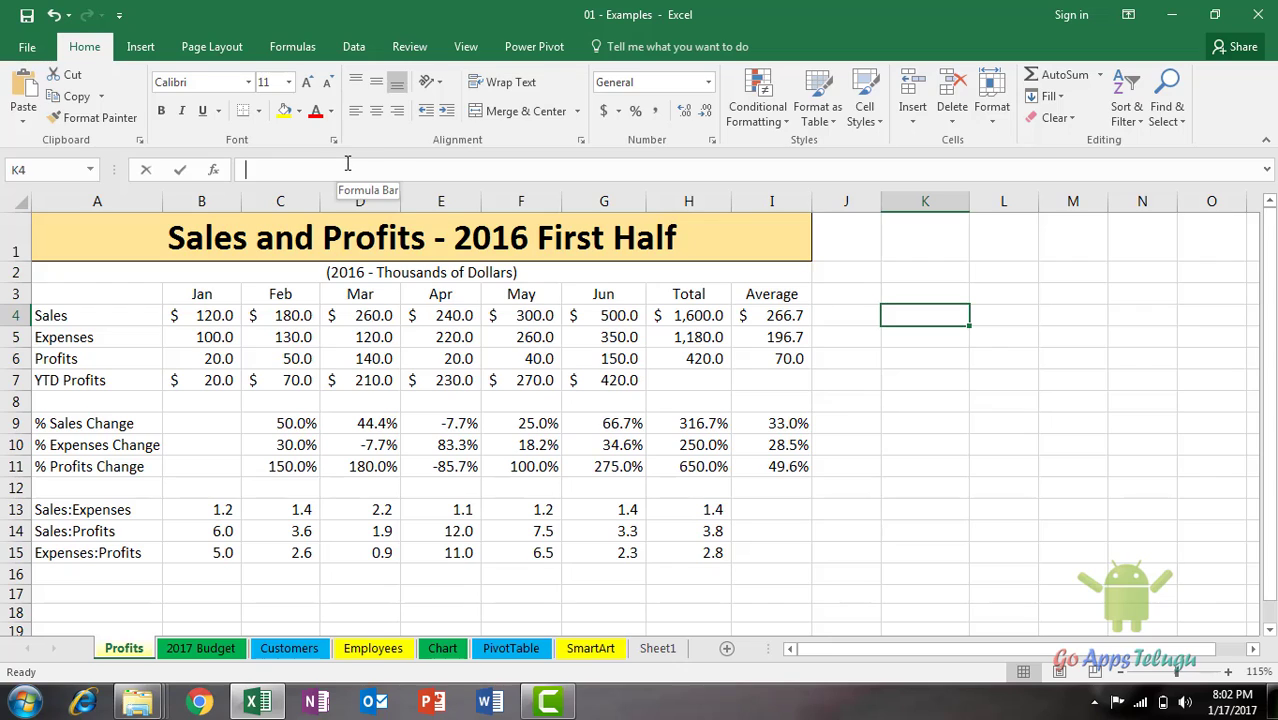
click(557, 337)
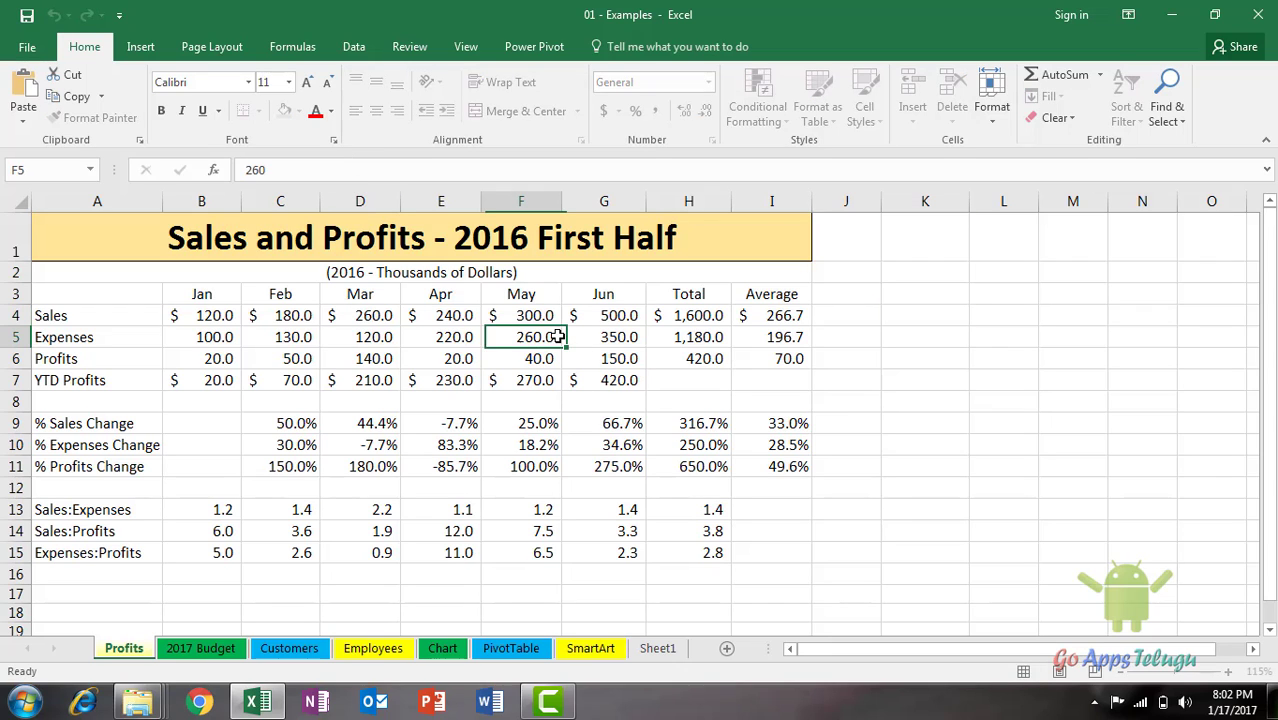